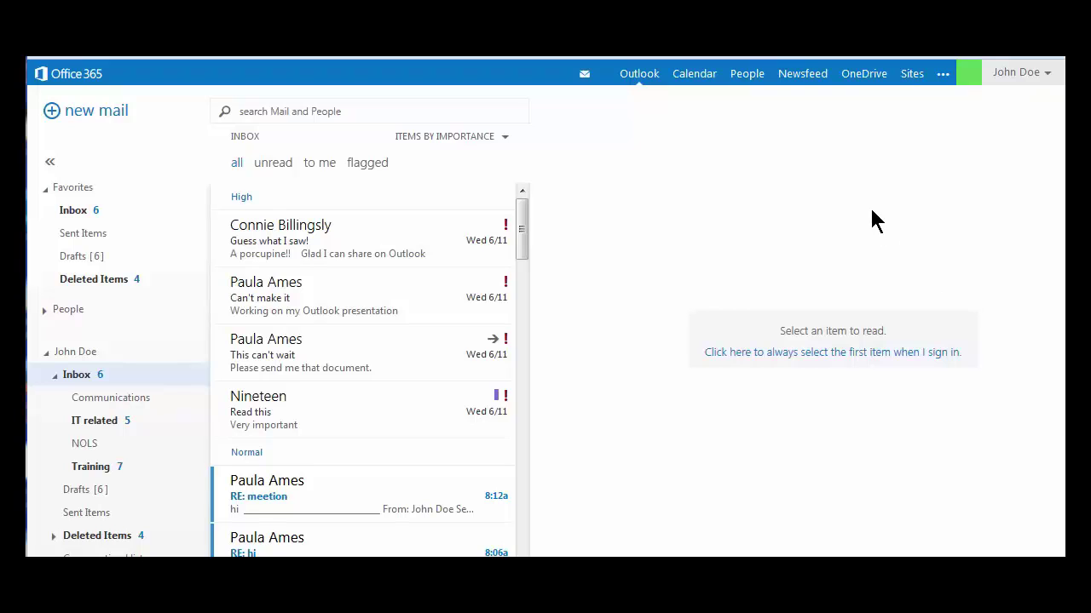
- Switch from the mail inbox to the People contacts page
left_click(747, 81)
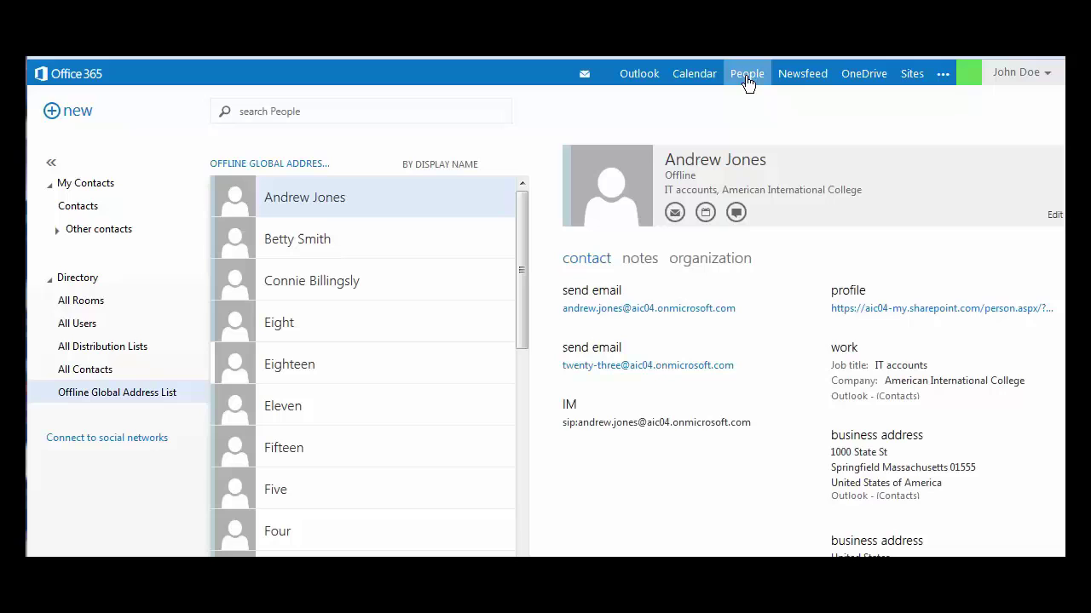
- Show the My Contacts list instead of the Offline Global Address List
left_click(89, 181)
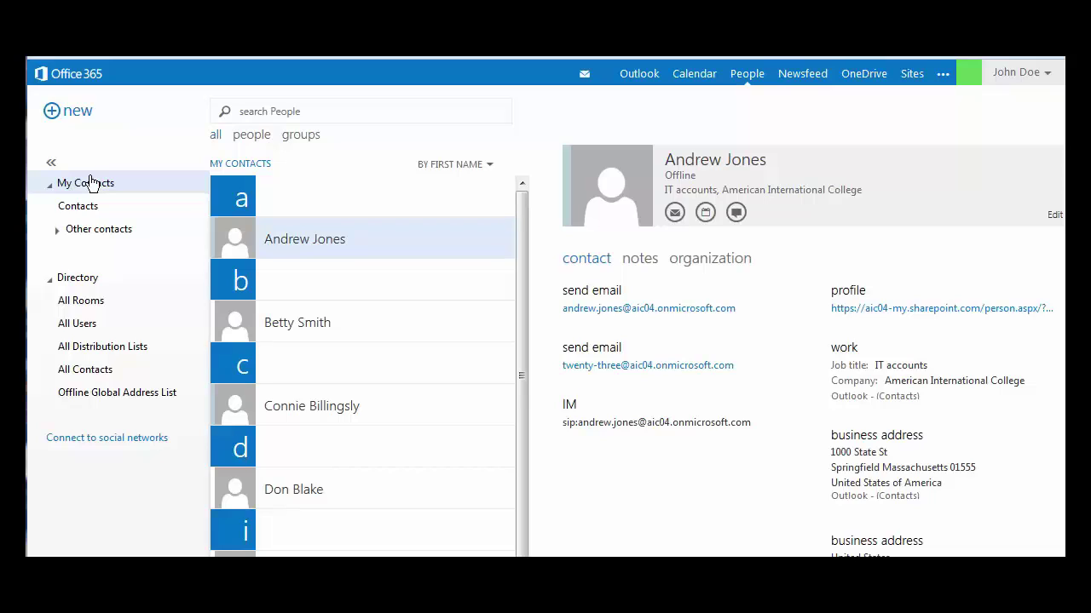
- Create a contact with first name, last name, e-mail, job title IT and company AIC, then save it
left_click(58, 115)
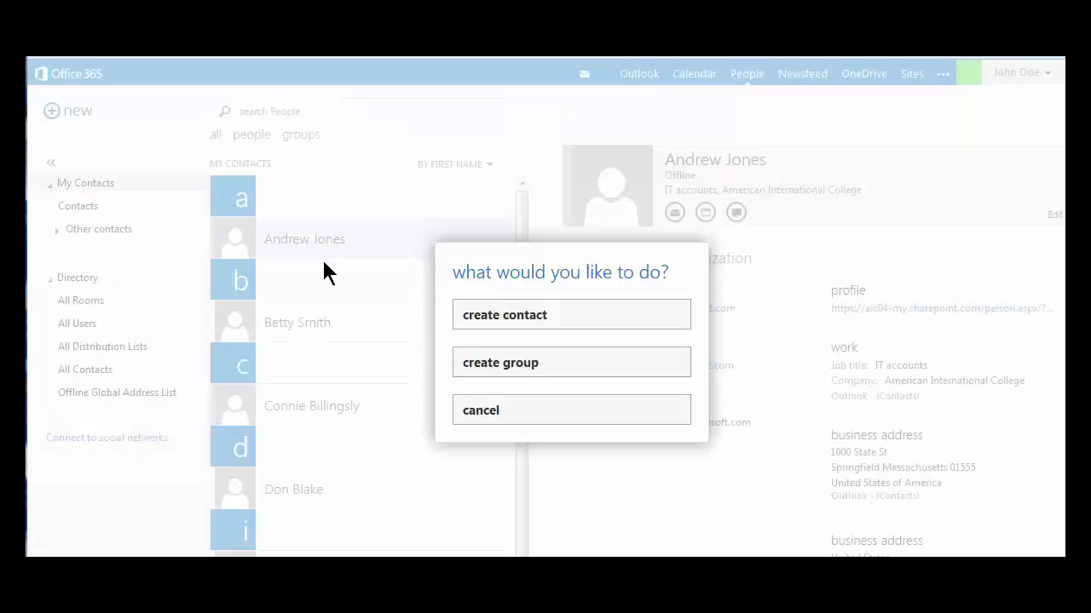
left_click(506, 327)
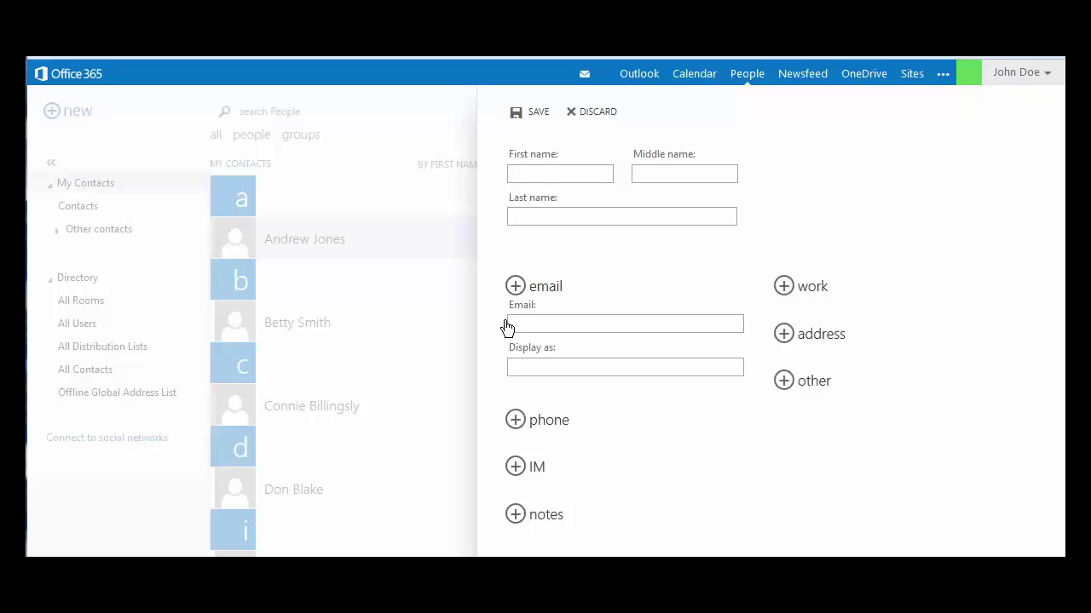
key("Tab")
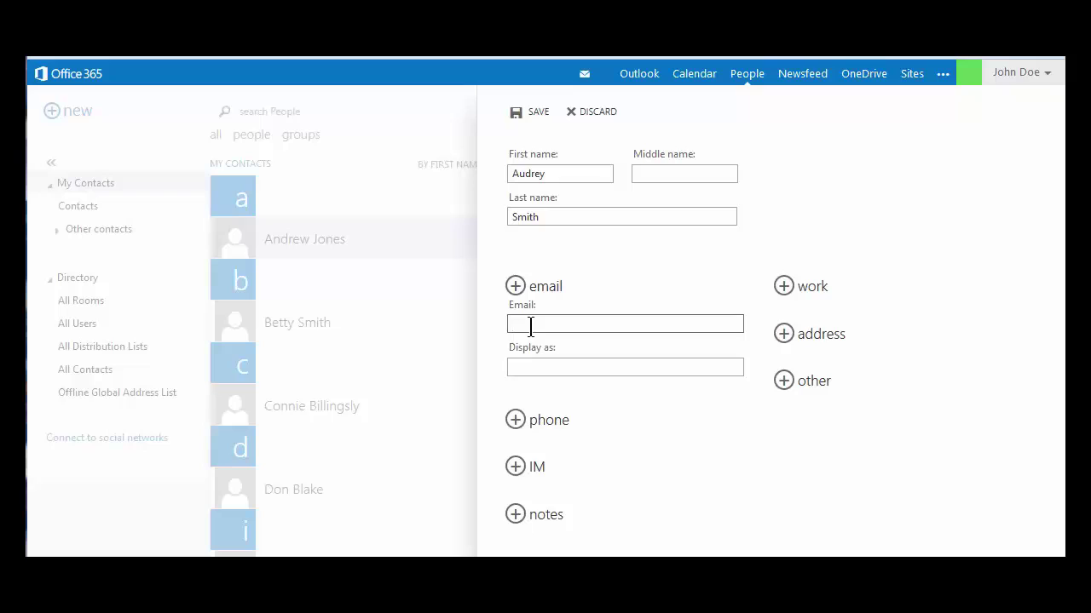
left_click(813, 288)
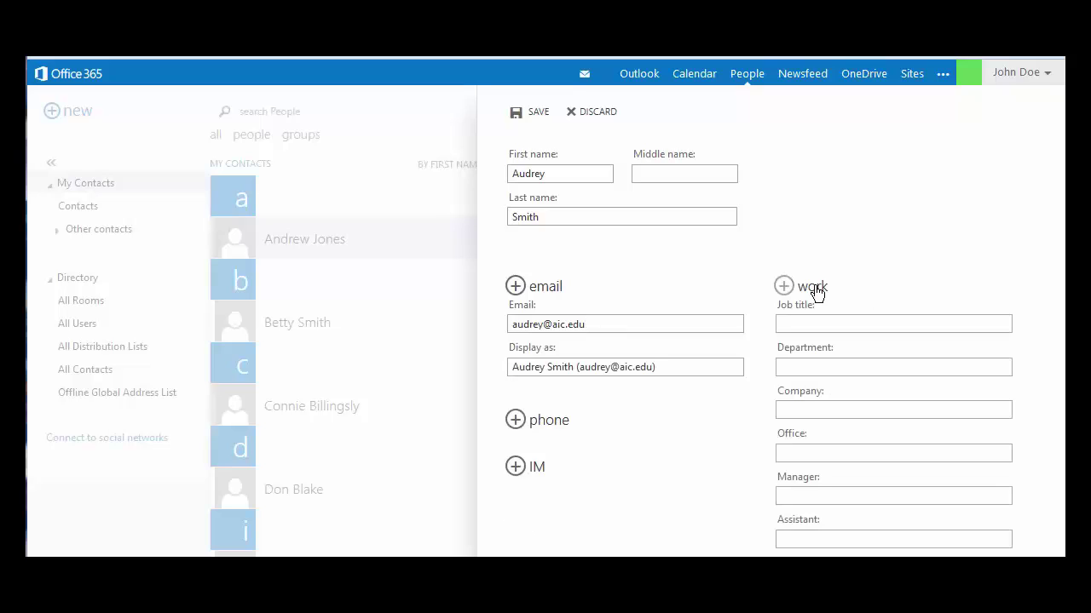
type("IT")
left_click(827, 409)
type("AIC")
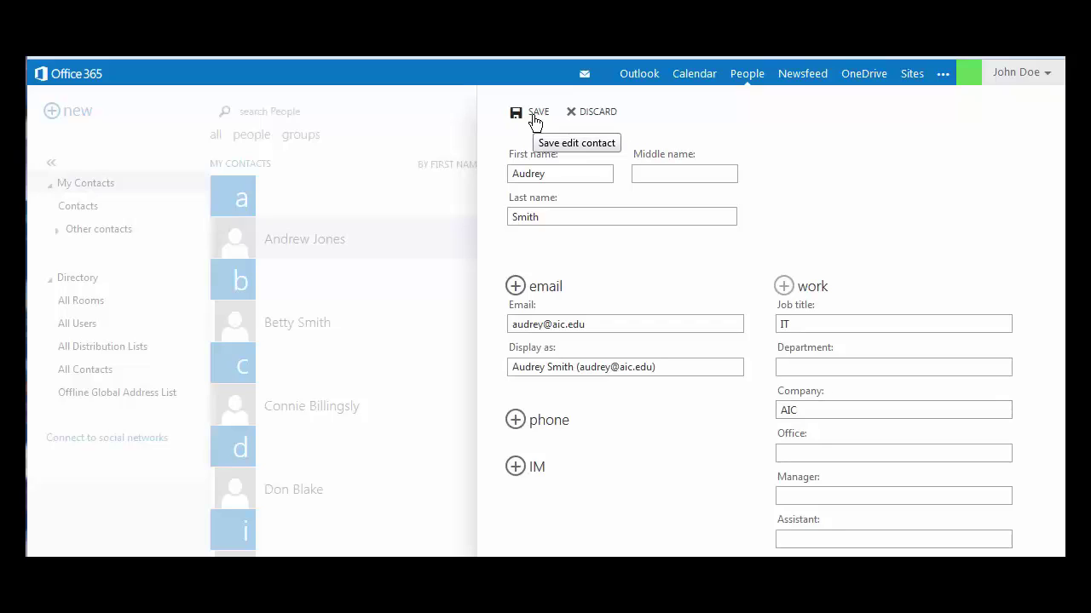
left_click(535, 119)
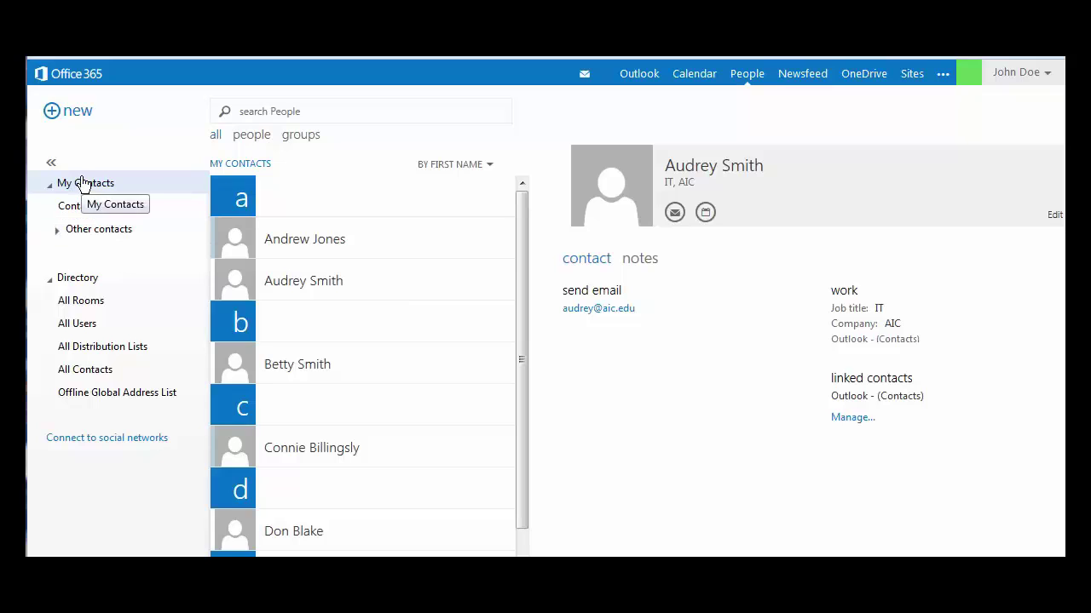
- Start a new contact group named All IT
left_click(75, 117)
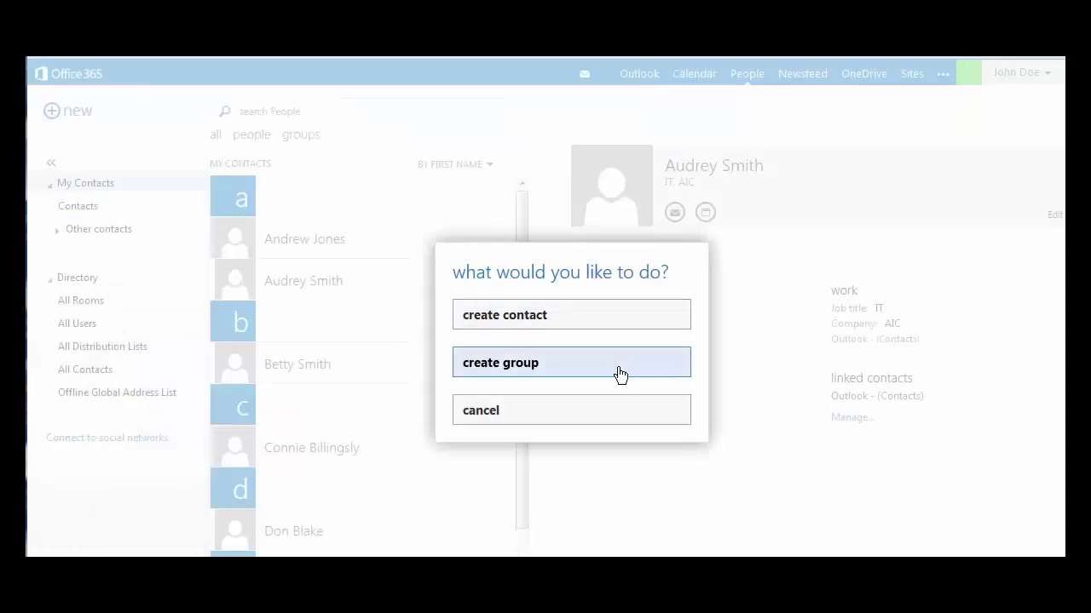
left_click(619, 375)
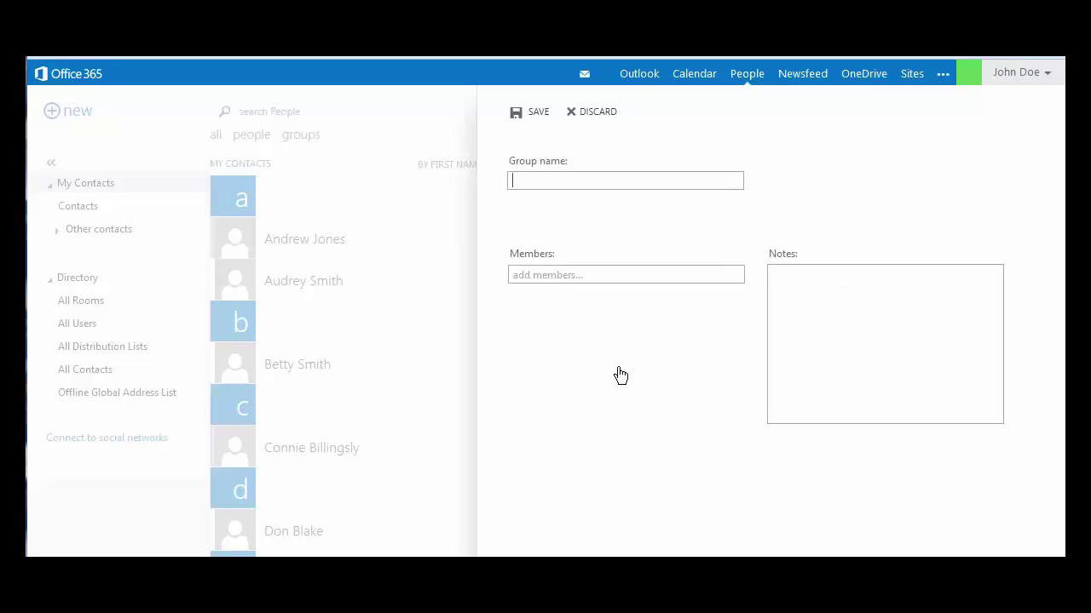
type("All IT")
left_click(600, 275)
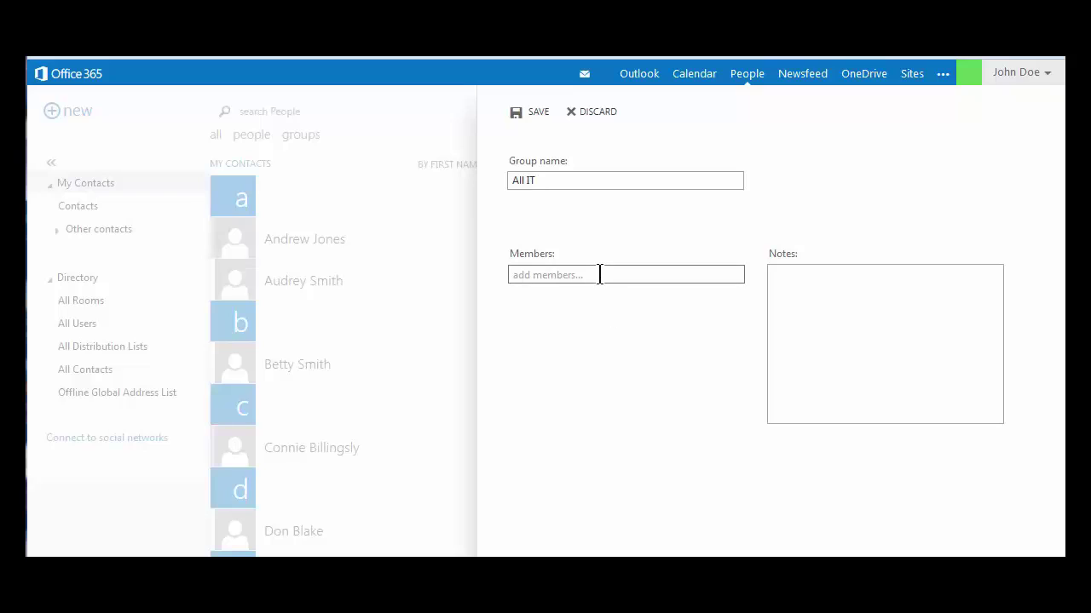
left_click(600, 275)
- Add three members to All IT, save the group, and return to the mail inbox
type("pau")
key("Return")
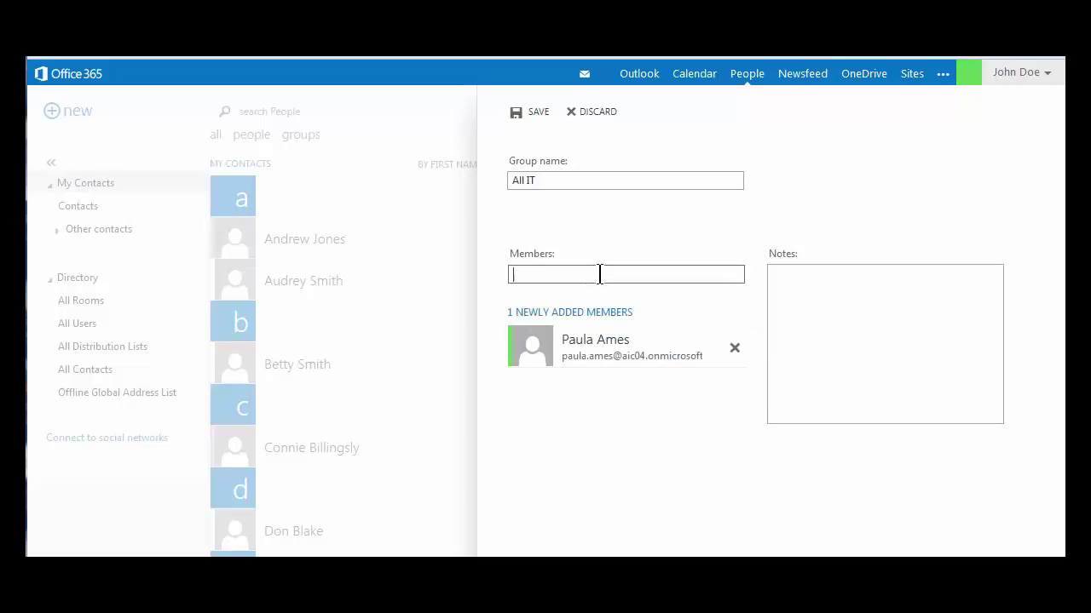
type("andr")
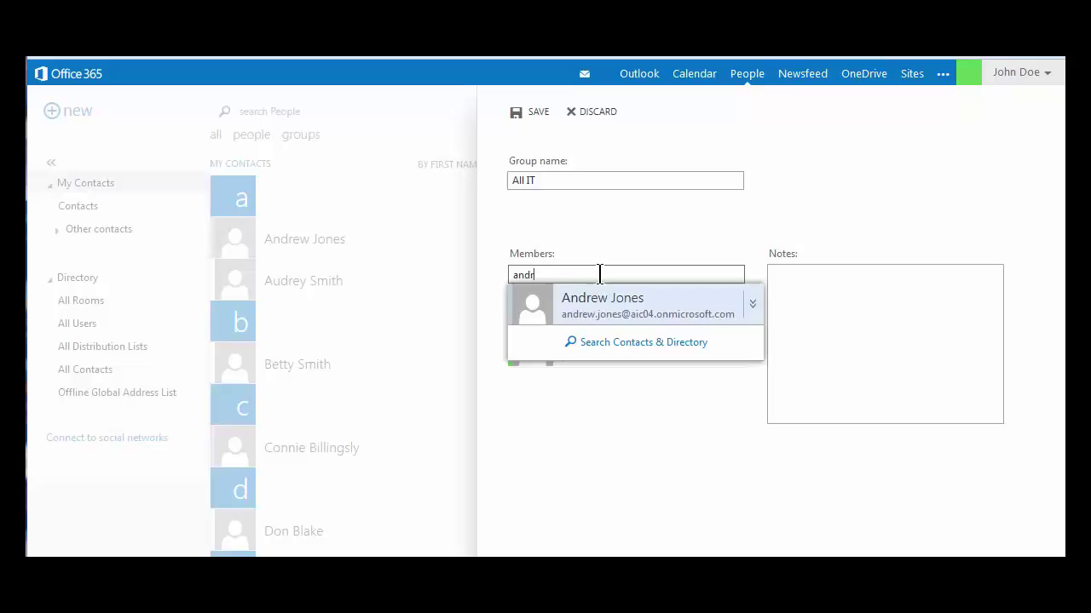
key("Return")
type("t")
key("Return")
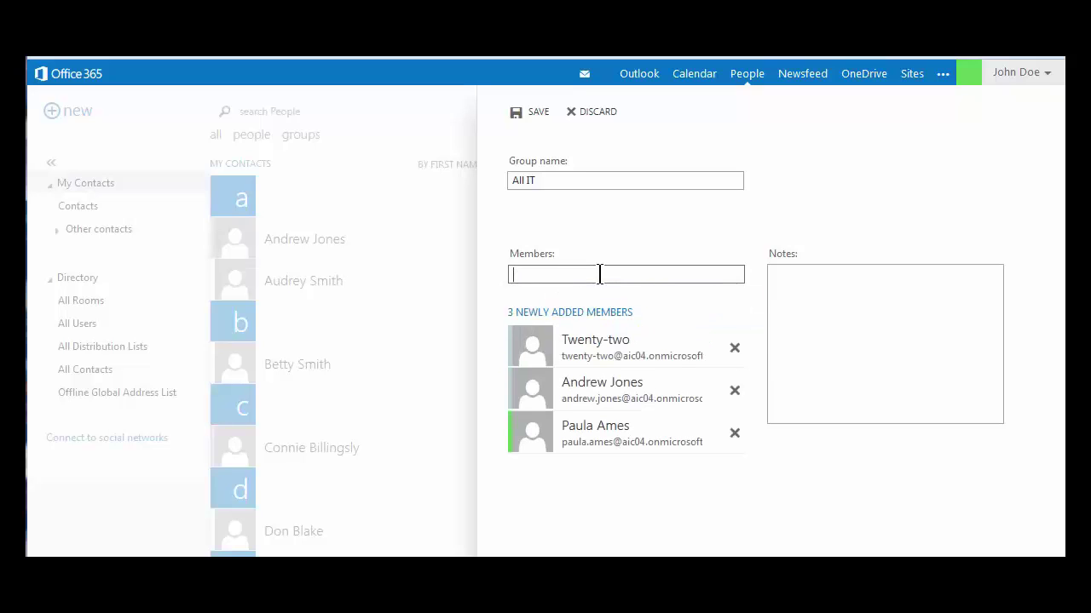
left_click(539, 115)
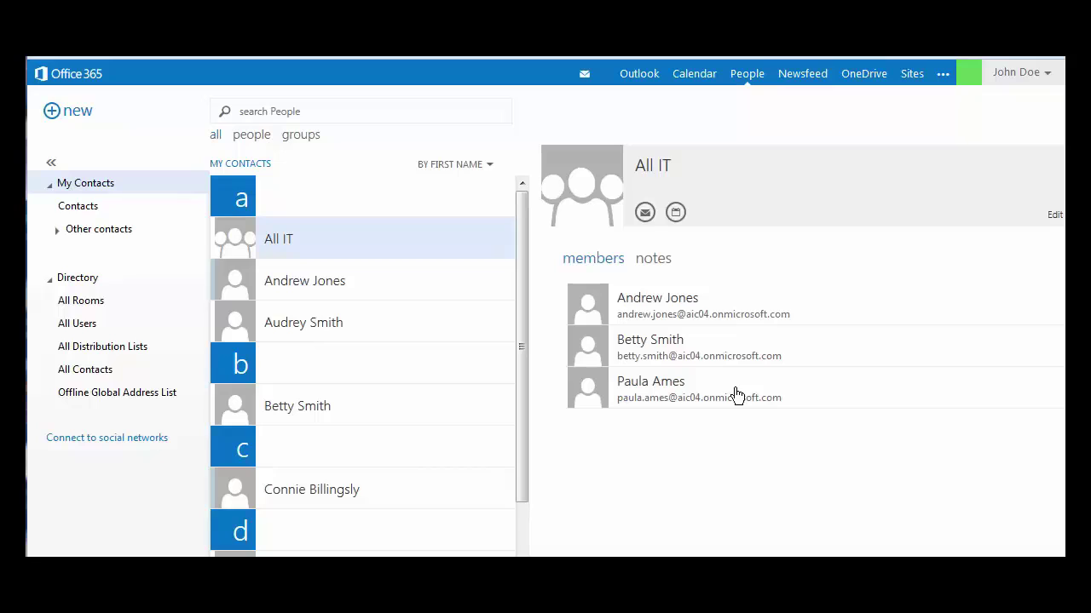
left_click(638, 75)
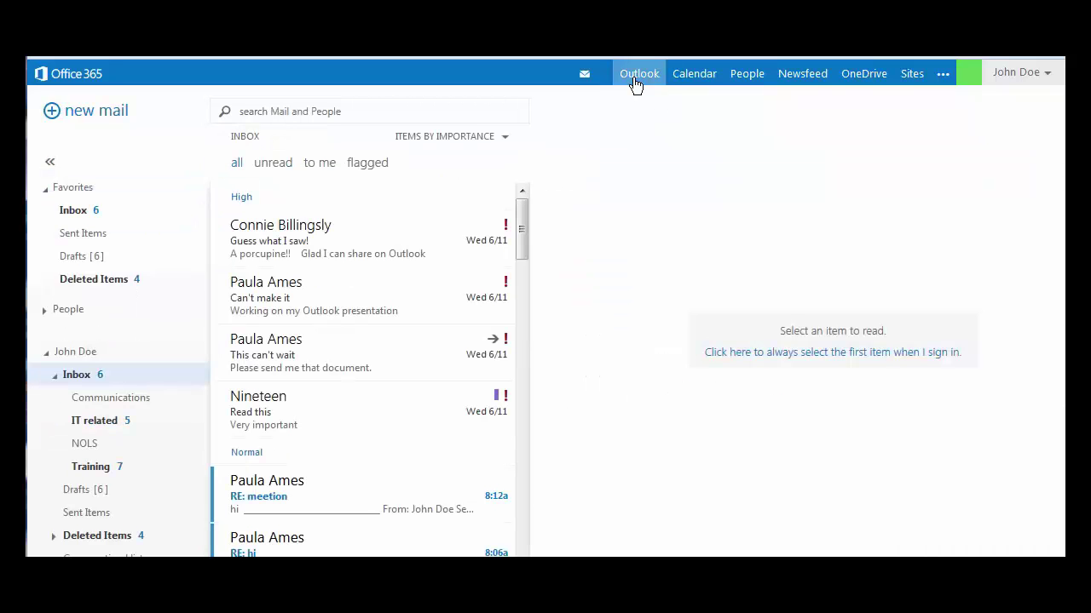
- Send a new e-mail with subject Meeting to the All IT group
left_click(95, 113)
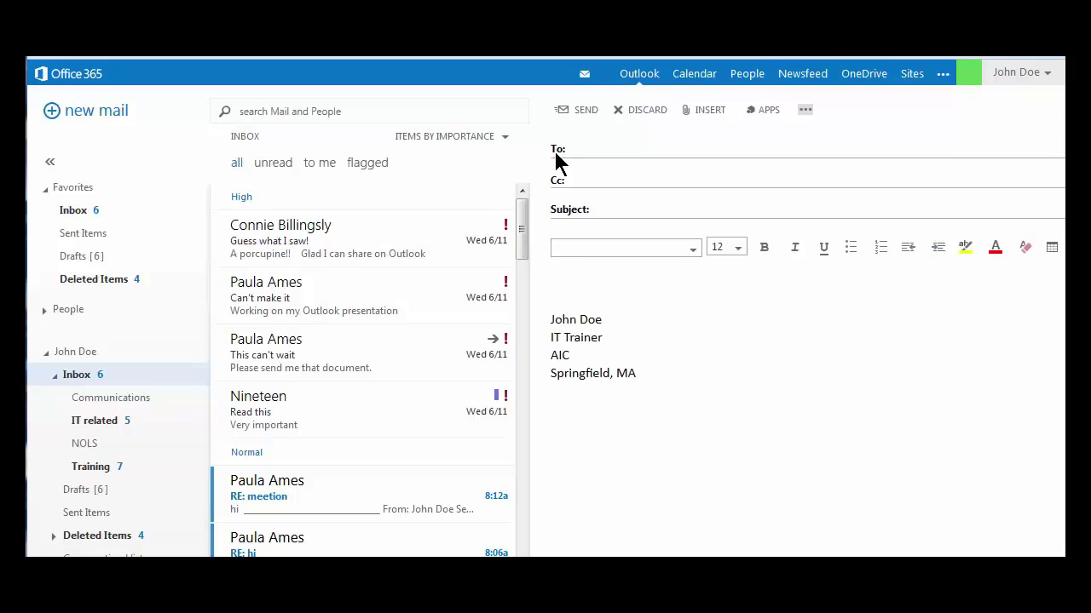
type("it")
key("Return")
left_click(780, 203)
type("Meeting")
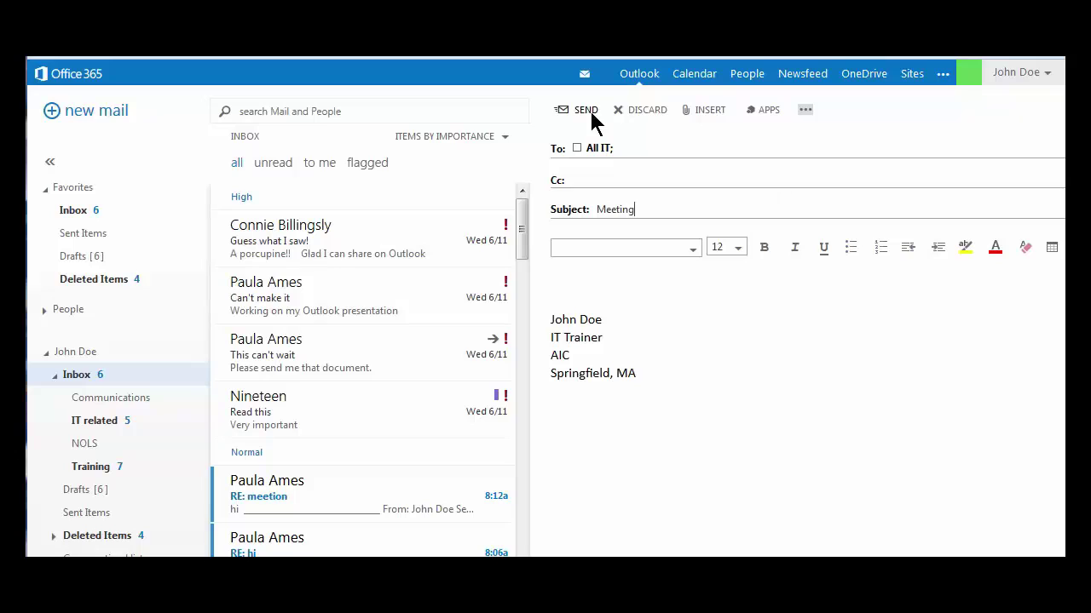
left_click(587, 111)
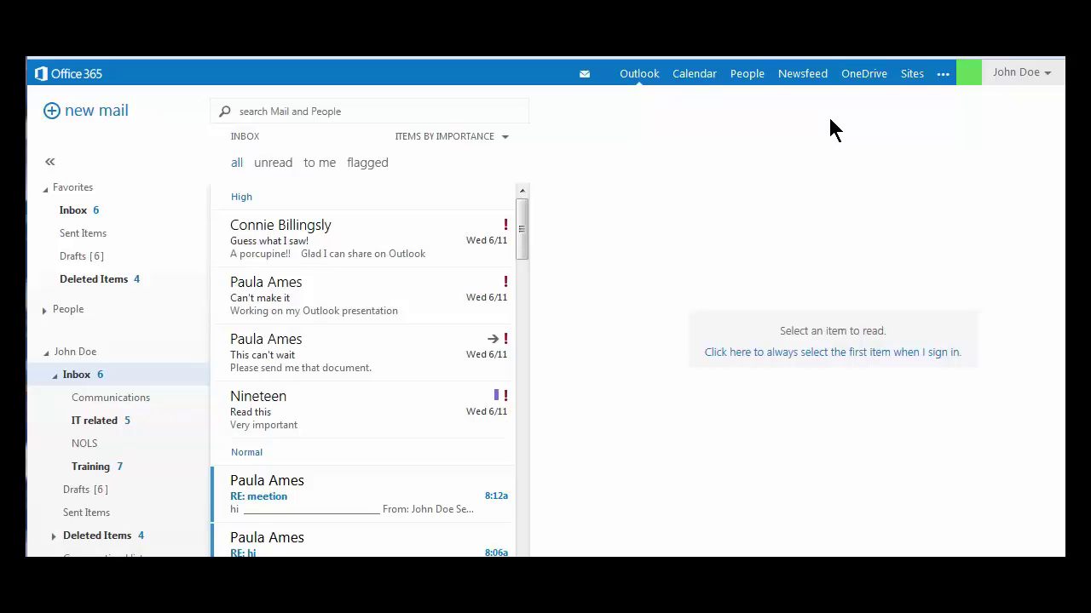
left_click(746, 76)
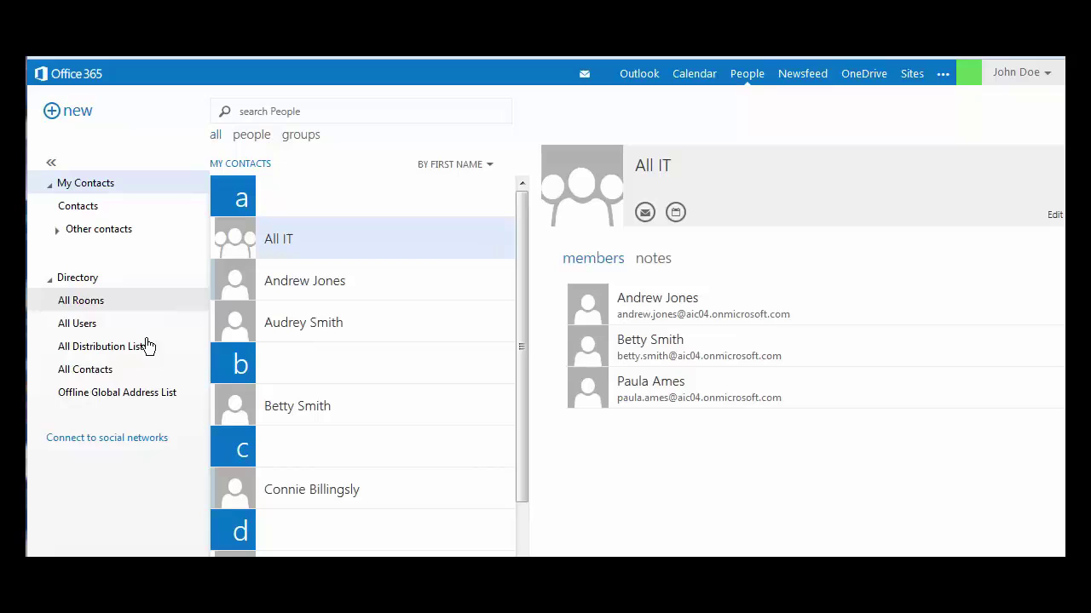
- Show the Offline Global Address List under Directory and scroll through its contacts
left_click(117, 394)
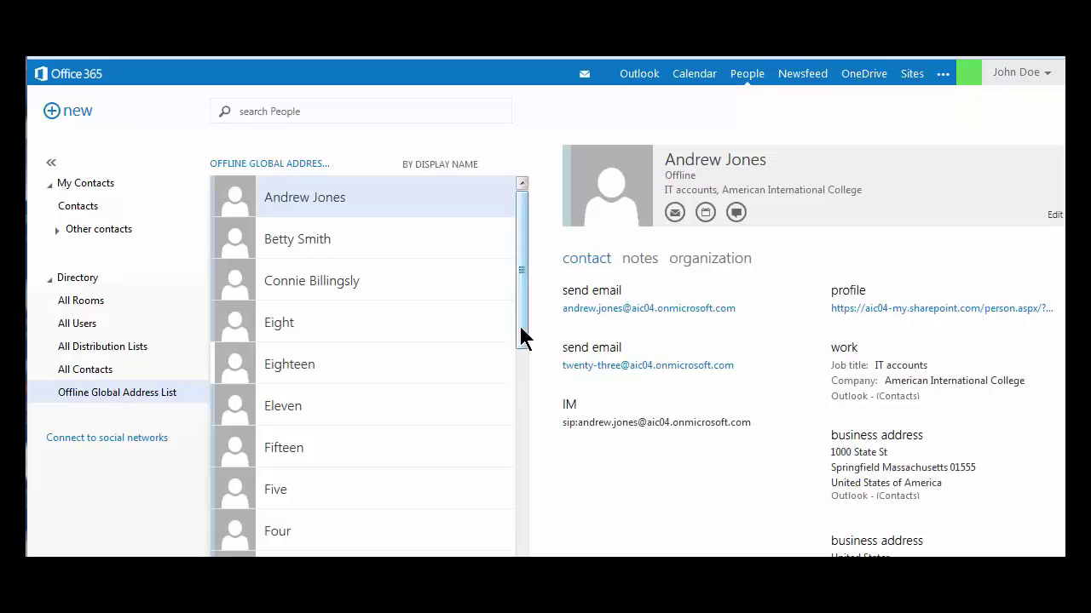
left_click_drag(522, 336, 523, 281)
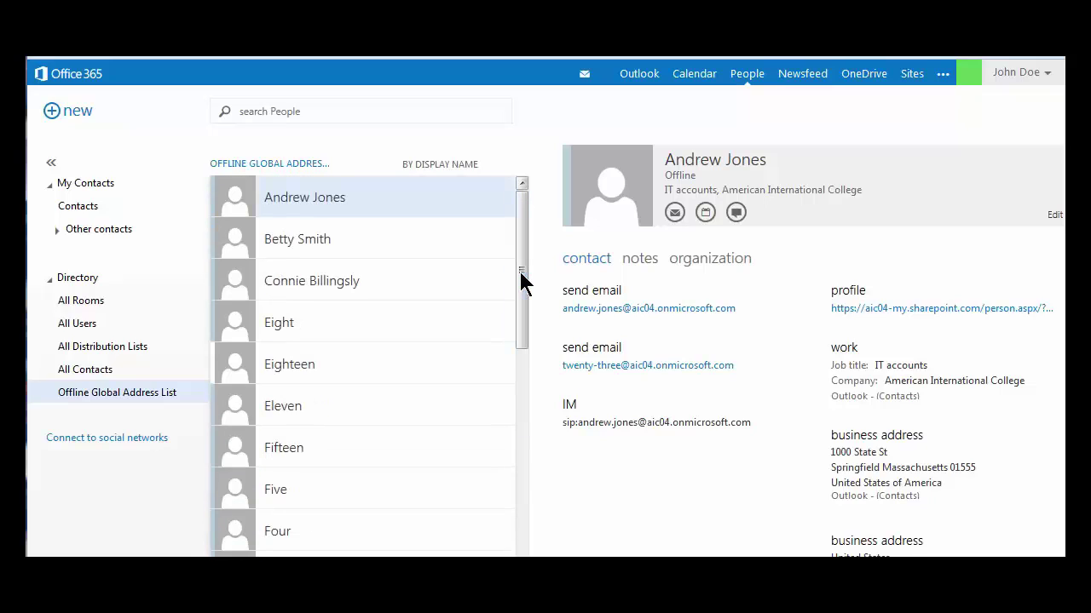
- Search the address list for 'paul' and start a new e-mail to the matching contact
left_click(298, 111)
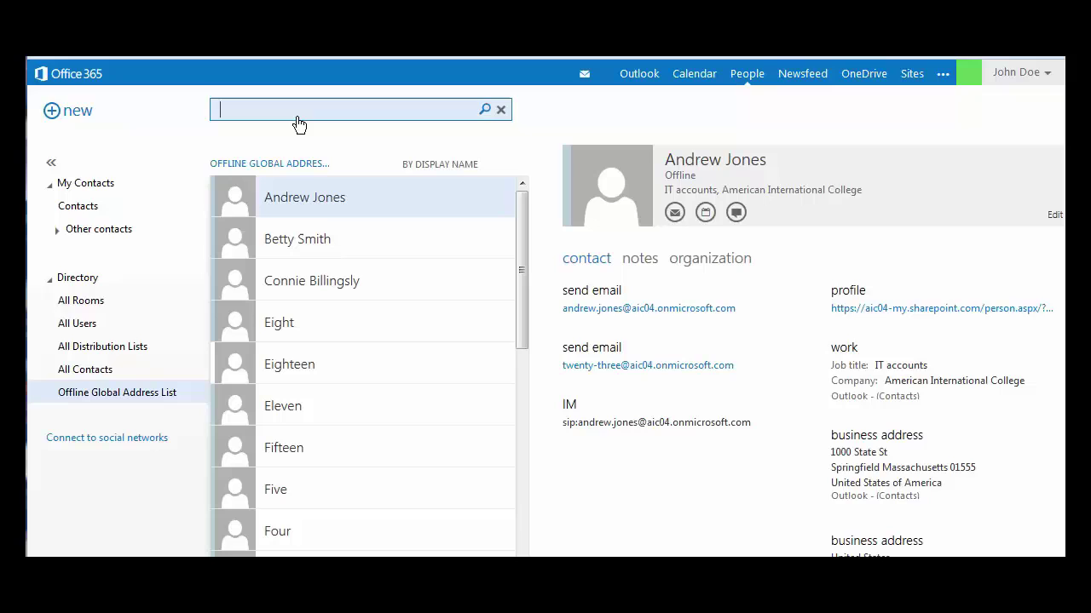
type("paul")
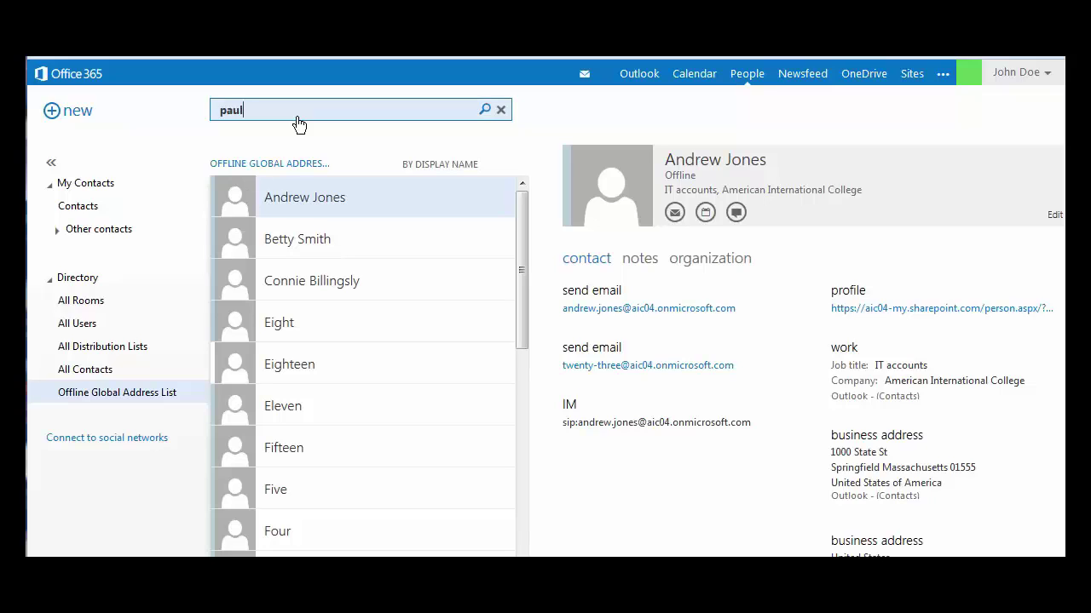
key("Return")
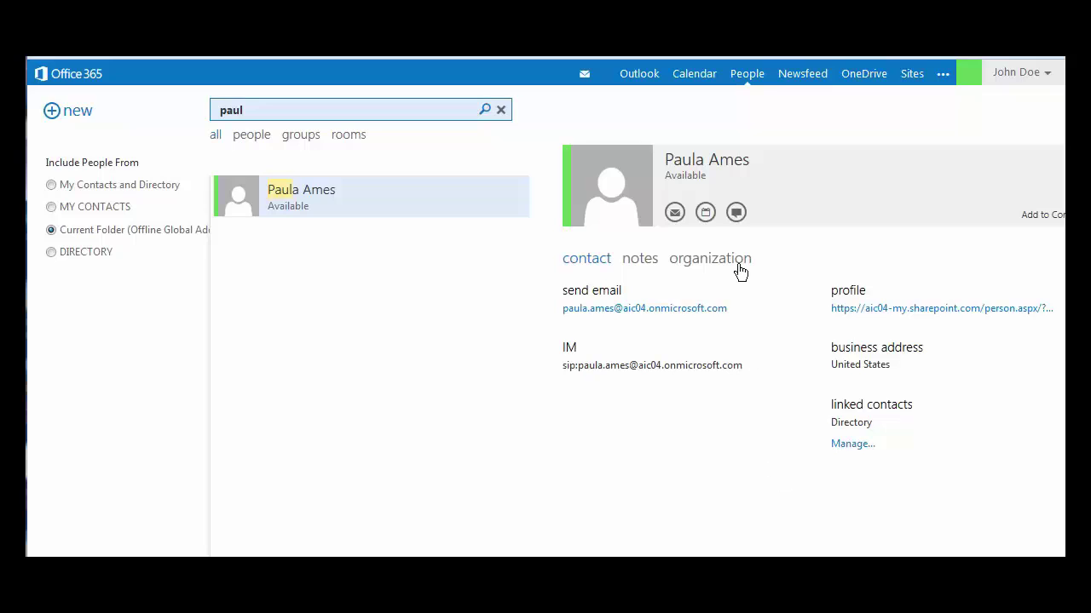
left_click(675, 215)
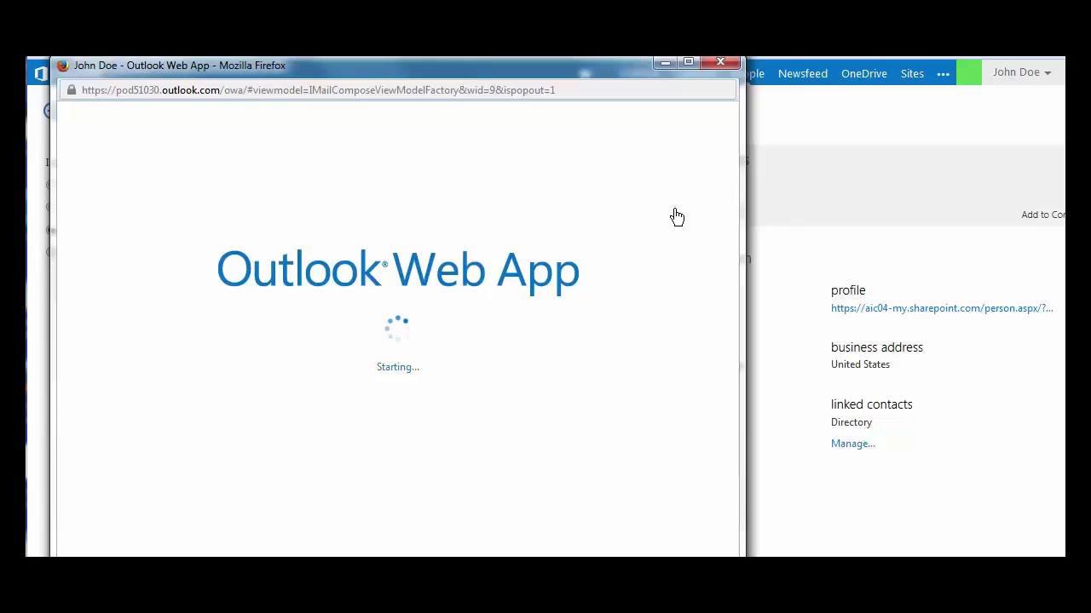
- Send the contact an e-mail with subject Hi and body Hi
type("Hi")
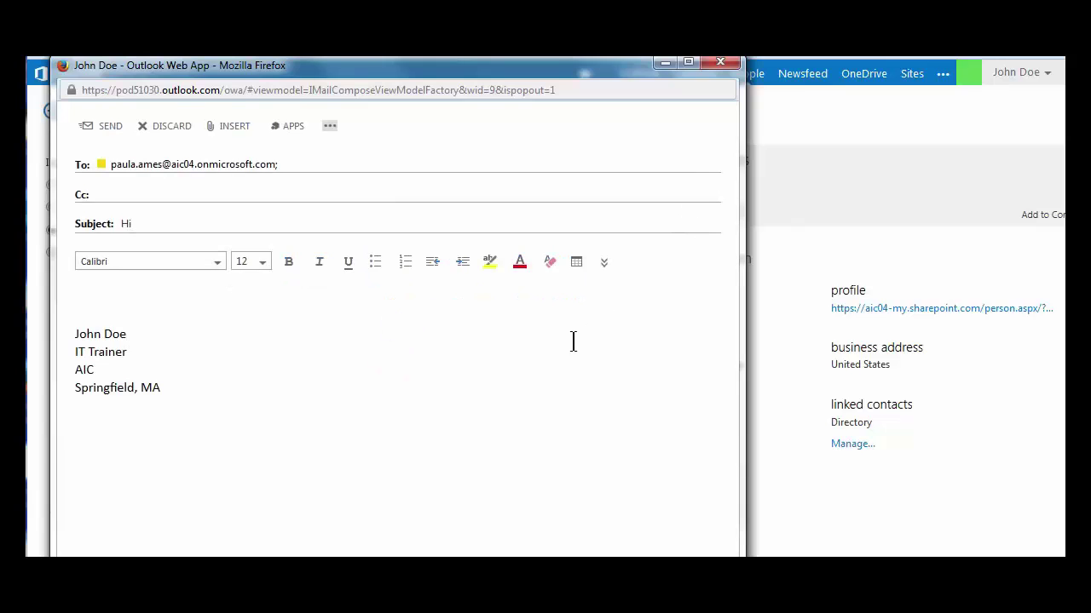
type("Hi")
left_click(108, 125)
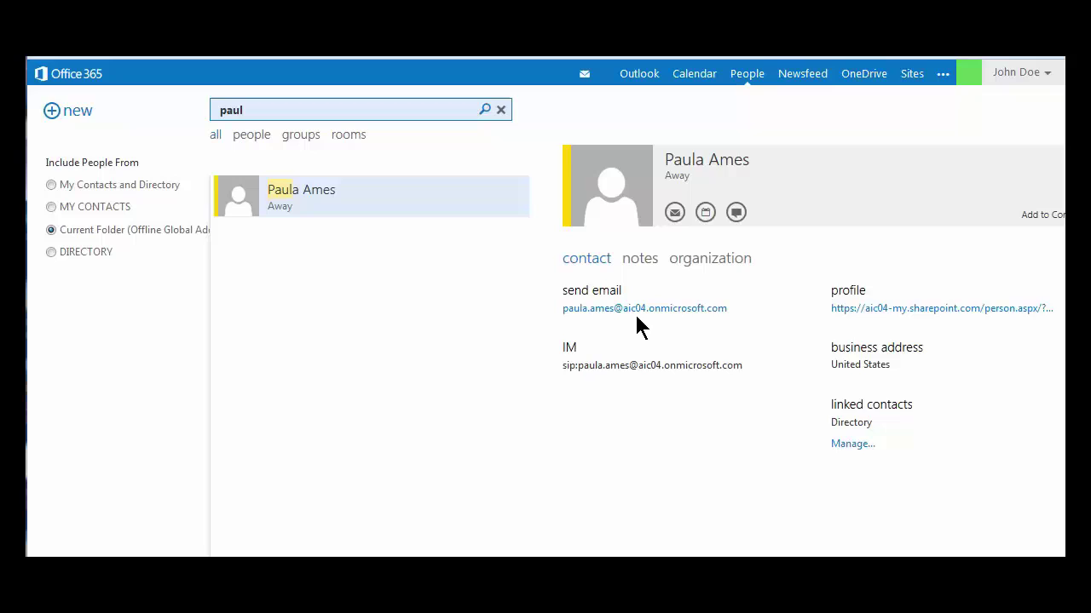
- Send the contact a one-hour Meeting invite for Thu 6/19/2014 at 11:00 AM
left_click(706, 213)
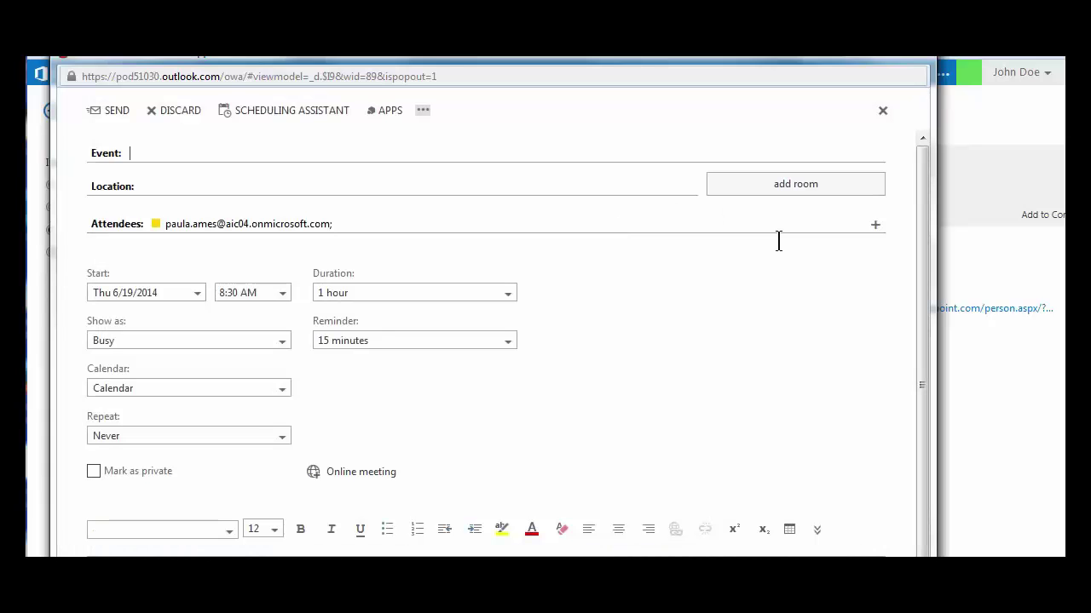
type("Meeting")
left_click(283, 294)
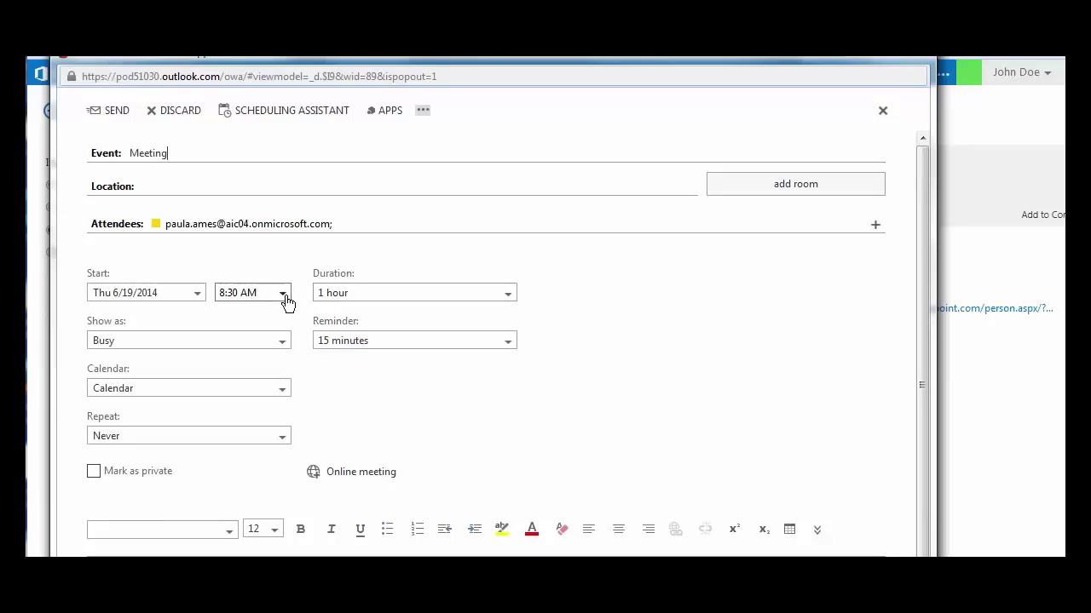
left_click(262, 415)
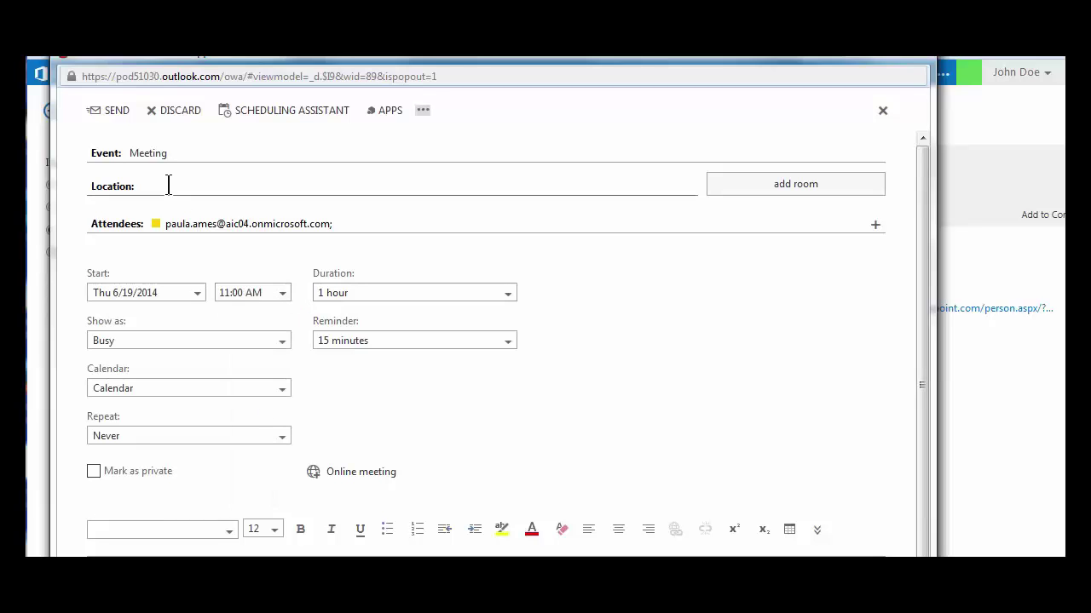
left_click(115, 120)
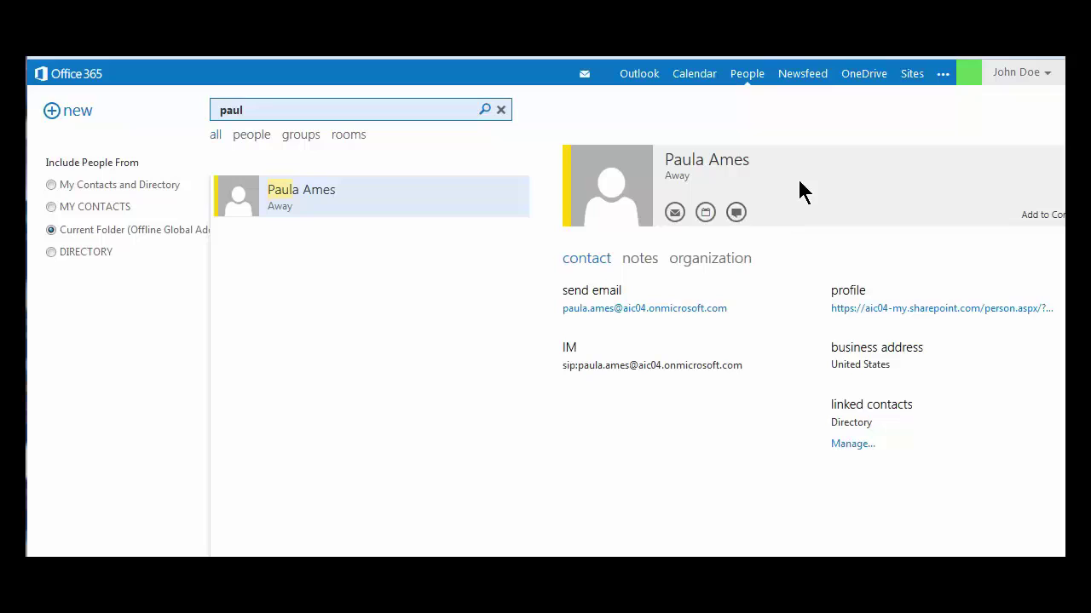
- Instant-message the contact with 'Hi' and 'Busy', then close the chat
left_click(735, 214)
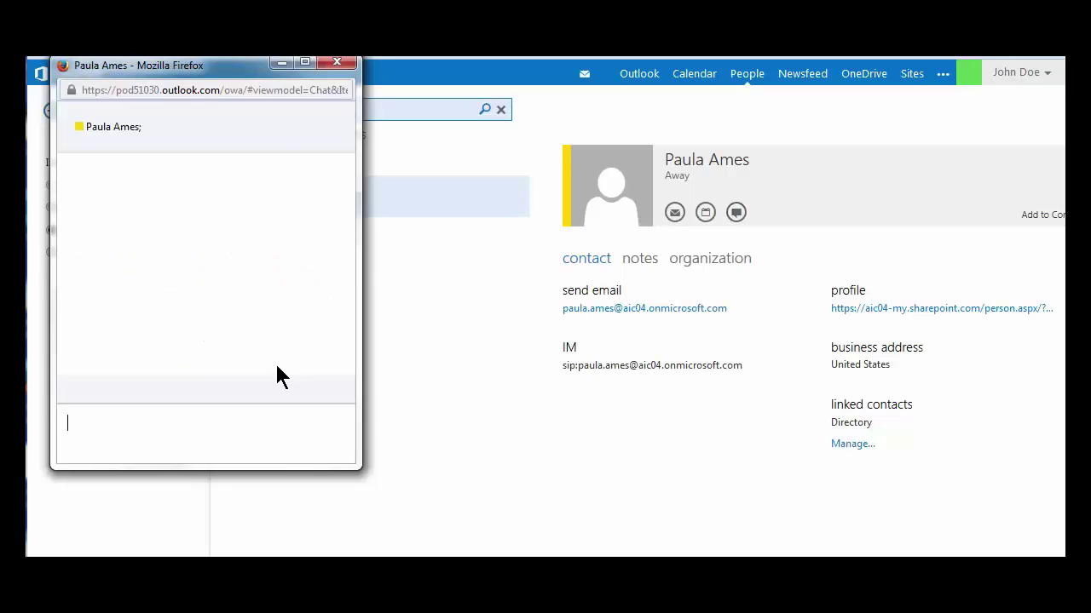
type("Hi")
key("Return")
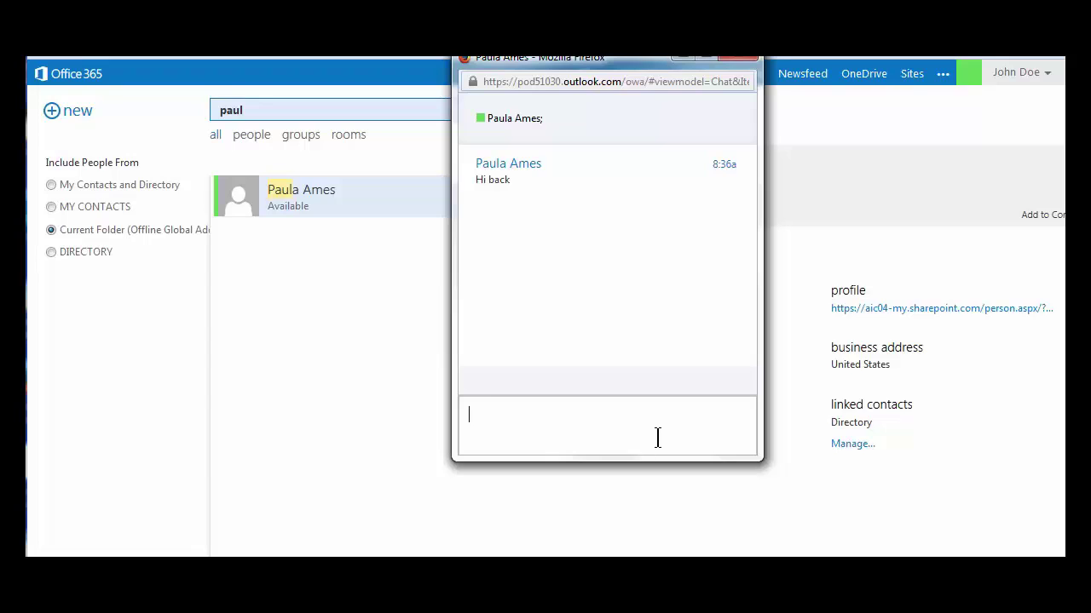
type("Busy")
key("Return")
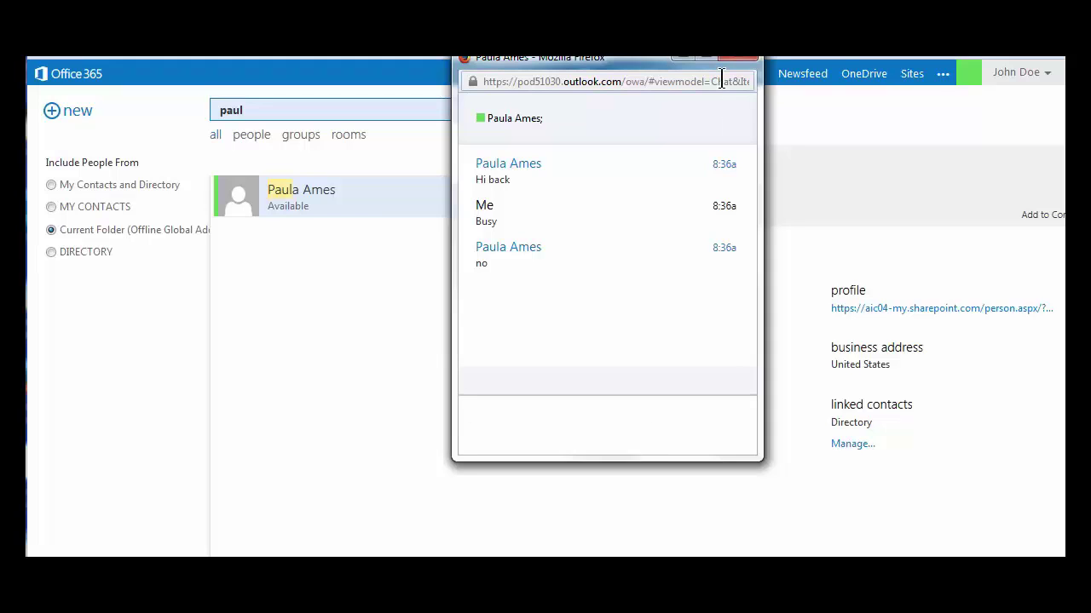
left_click(739, 60)
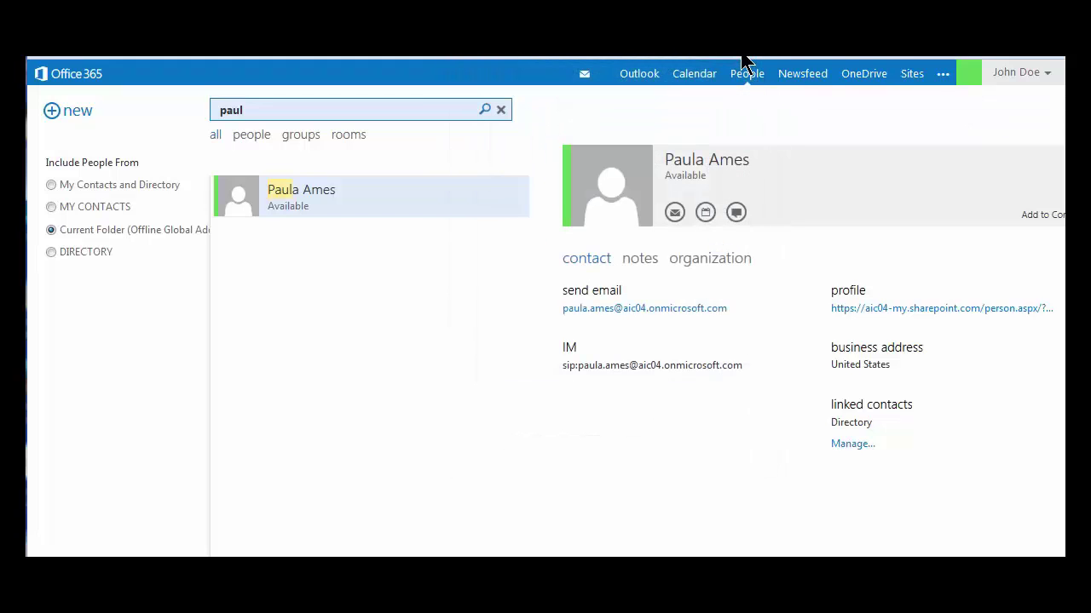